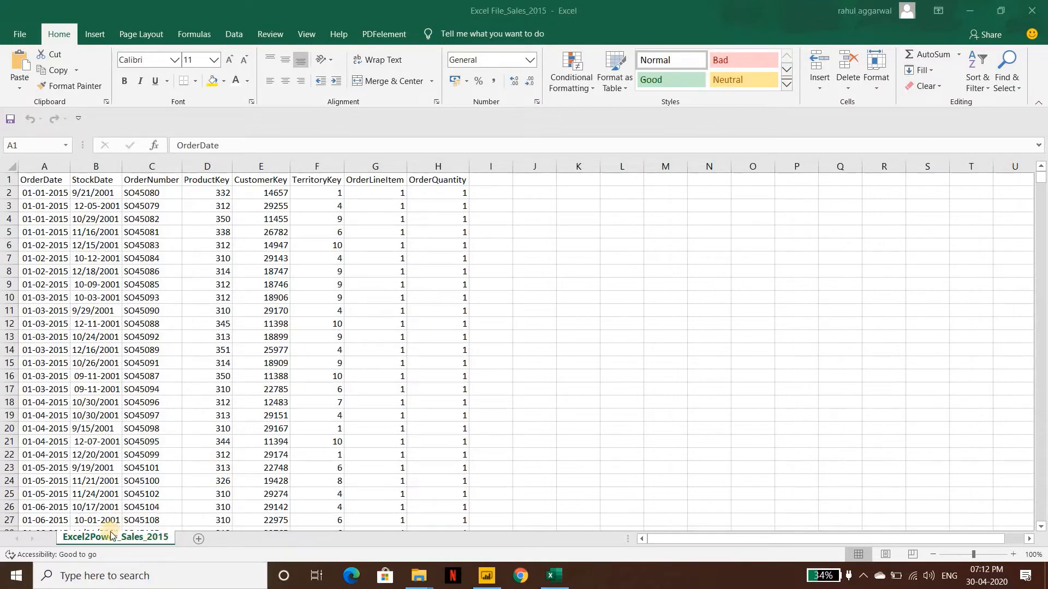
- Examine the columns of the Excel2Power_Sales_2015 sheet, from OrderDate through OrderQuantity
left_click(48, 177)
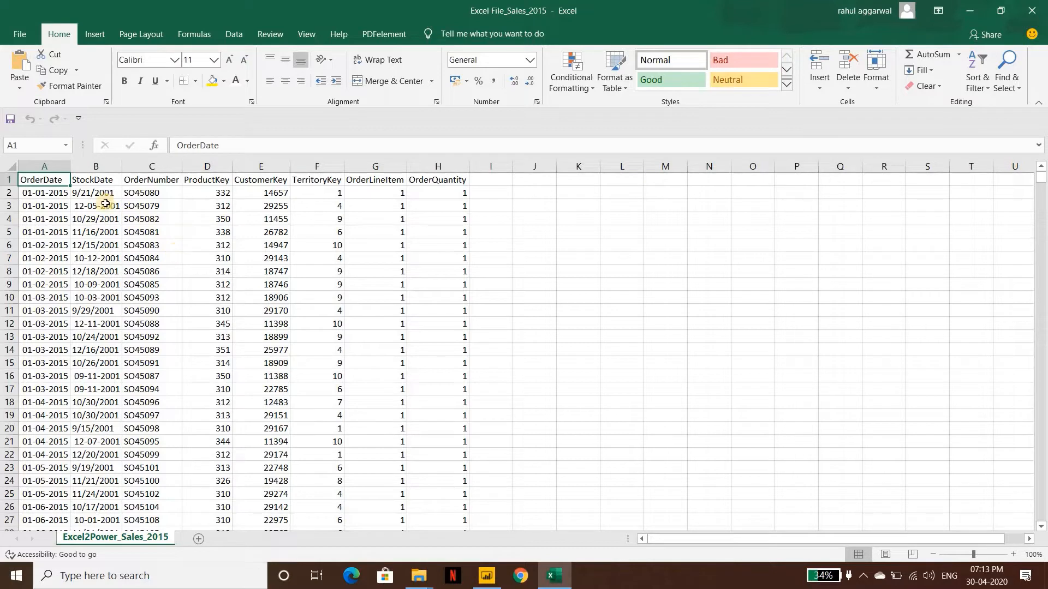
left_click(48, 166)
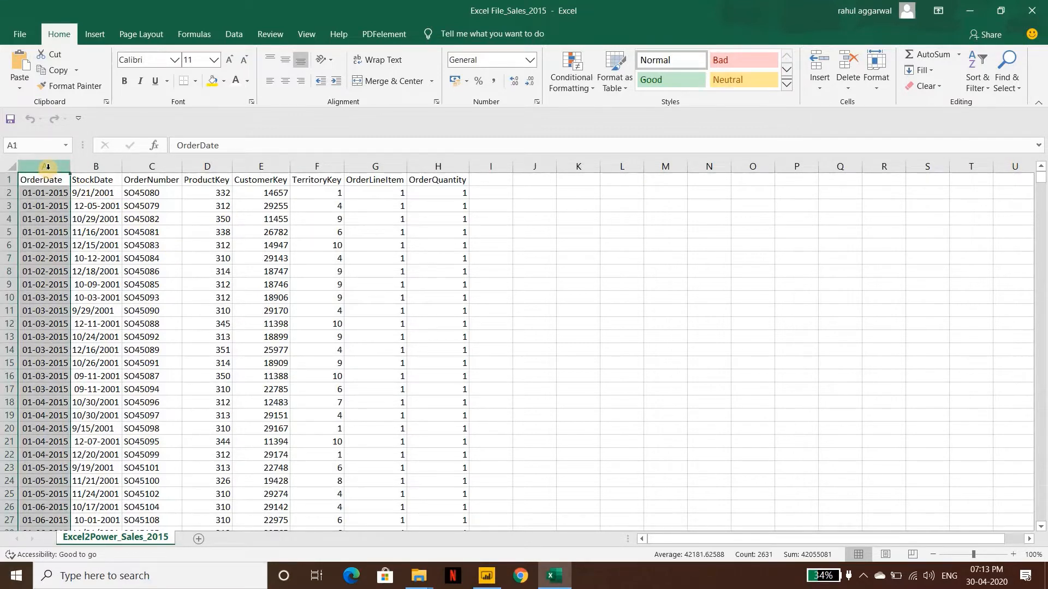
left_click(84, 166)
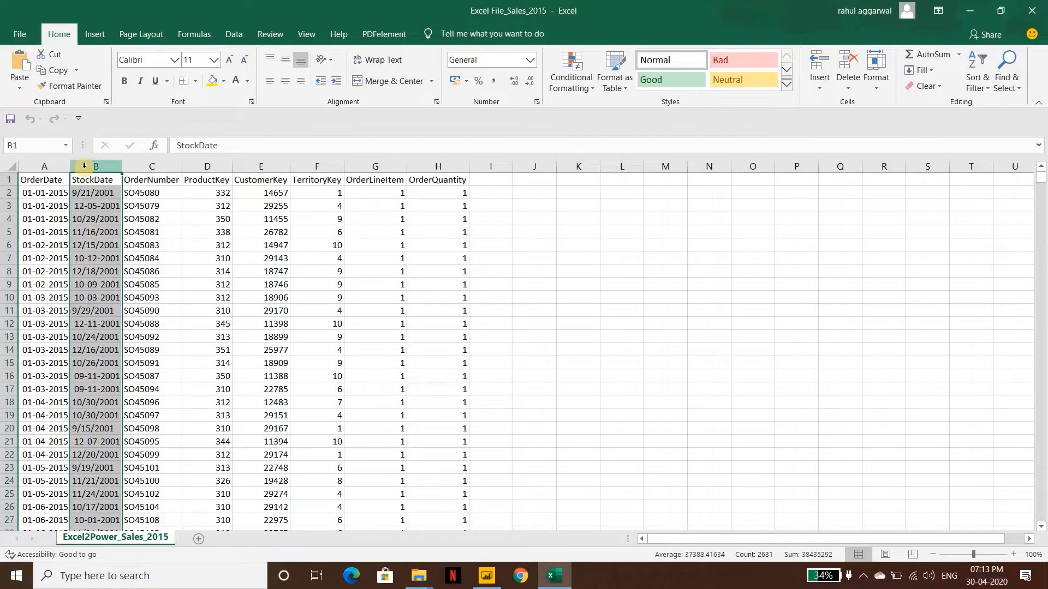
left_click(131, 165)
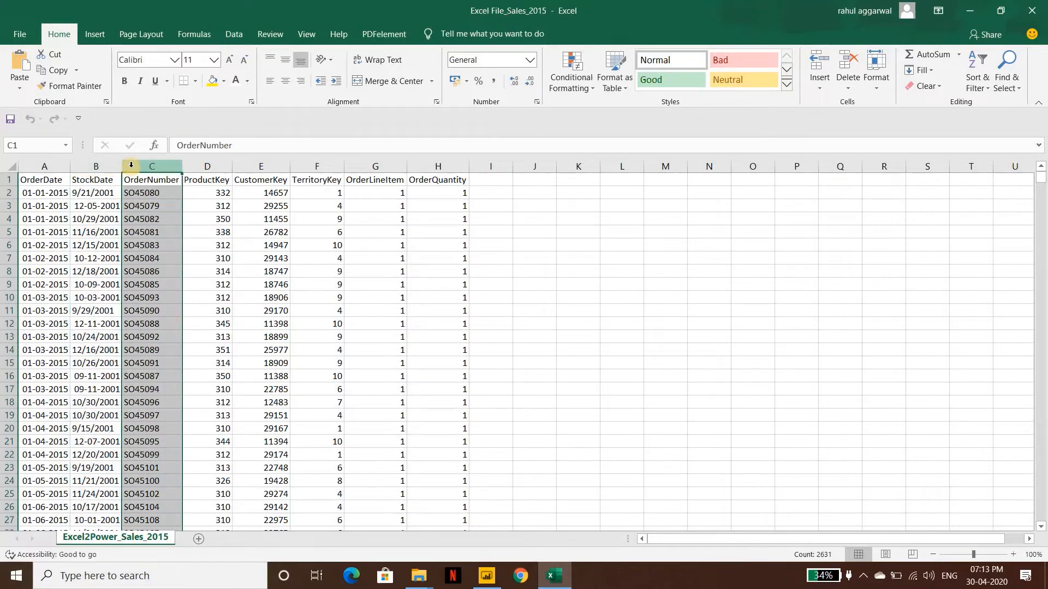
left_click(197, 163)
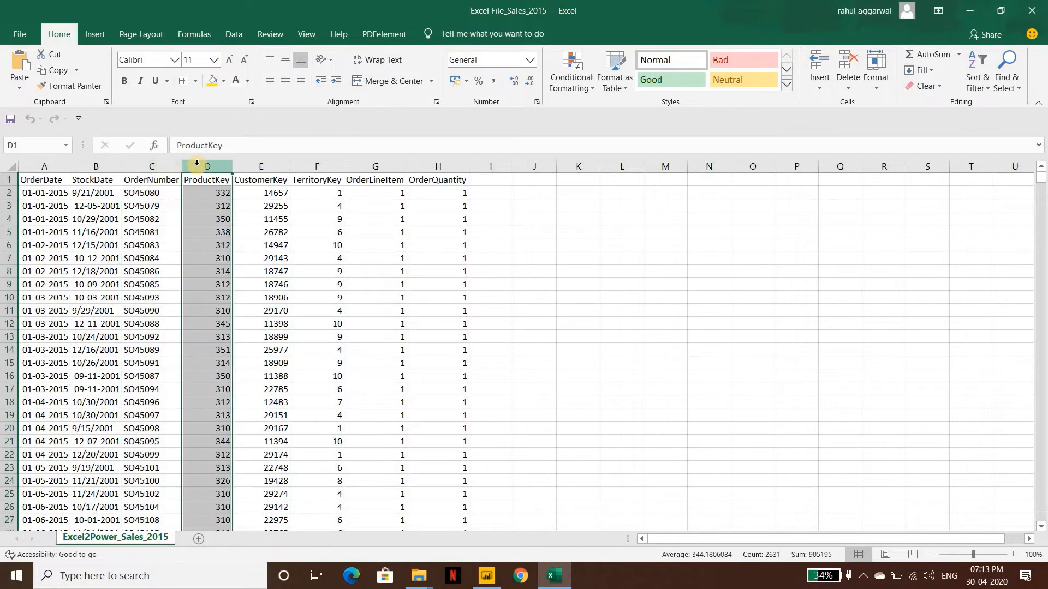
left_click(159, 191)
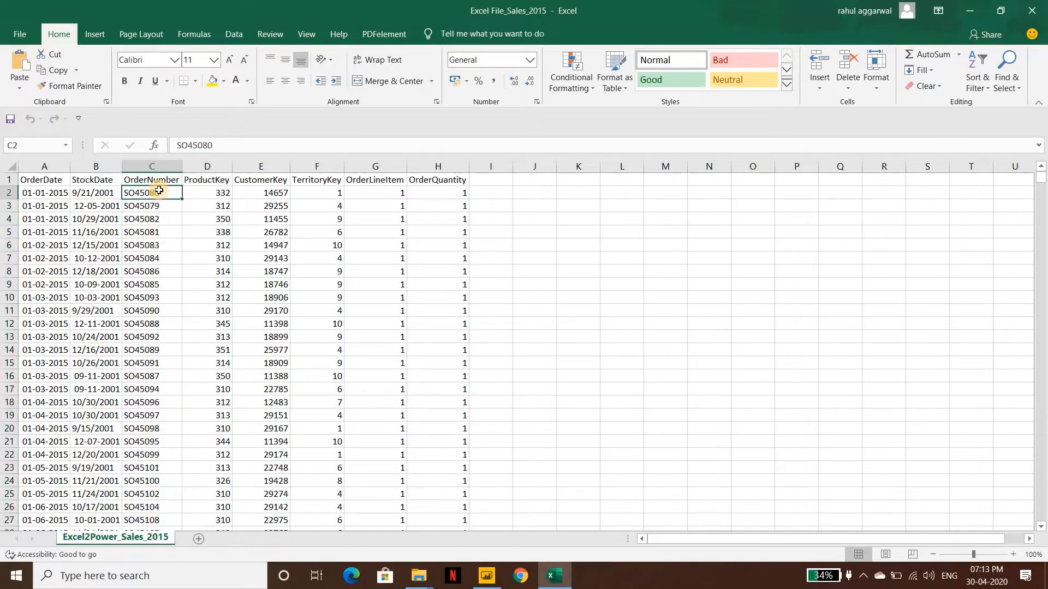
left_click(260, 164)
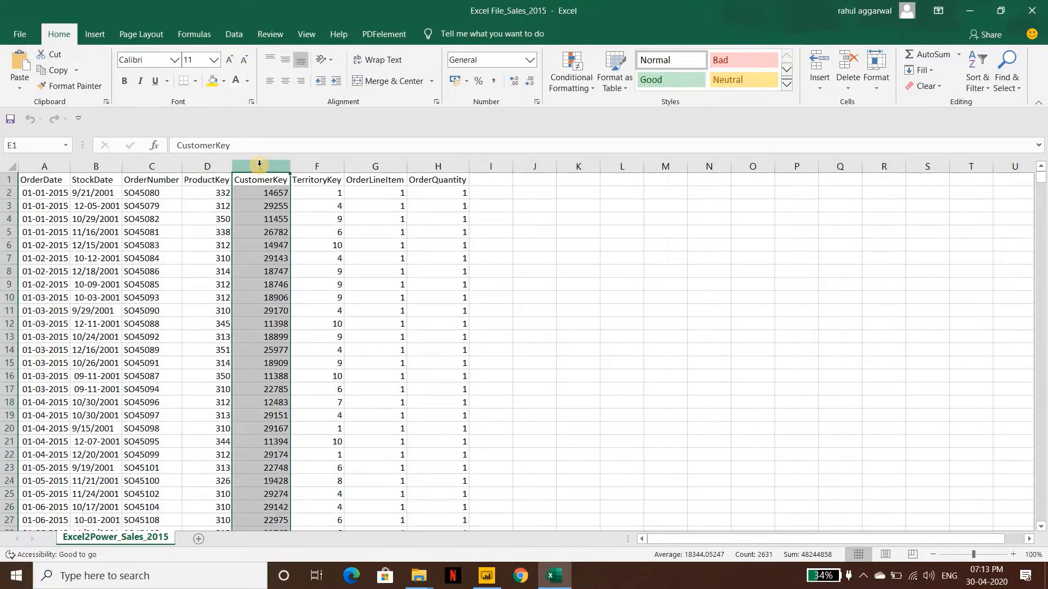
left_click(323, 170)
left_click(279, 195)
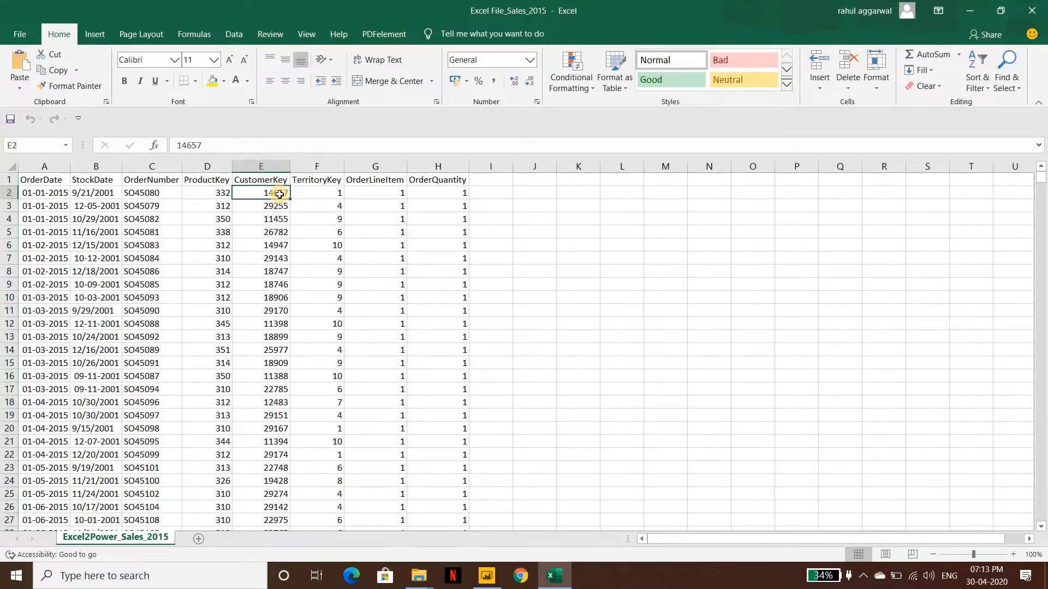
key("Right")
key("Right")
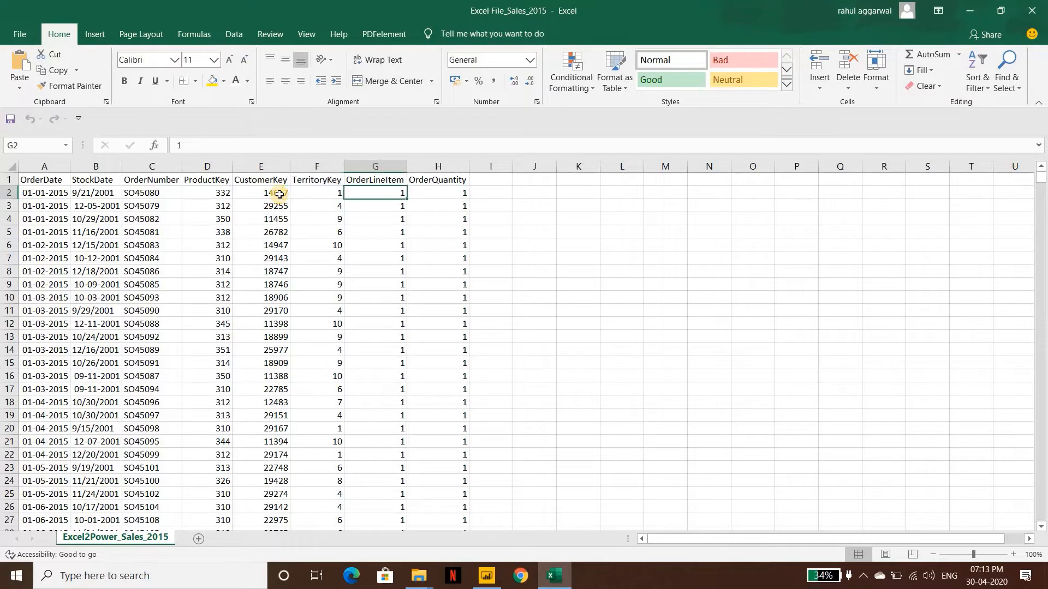
key("Right")
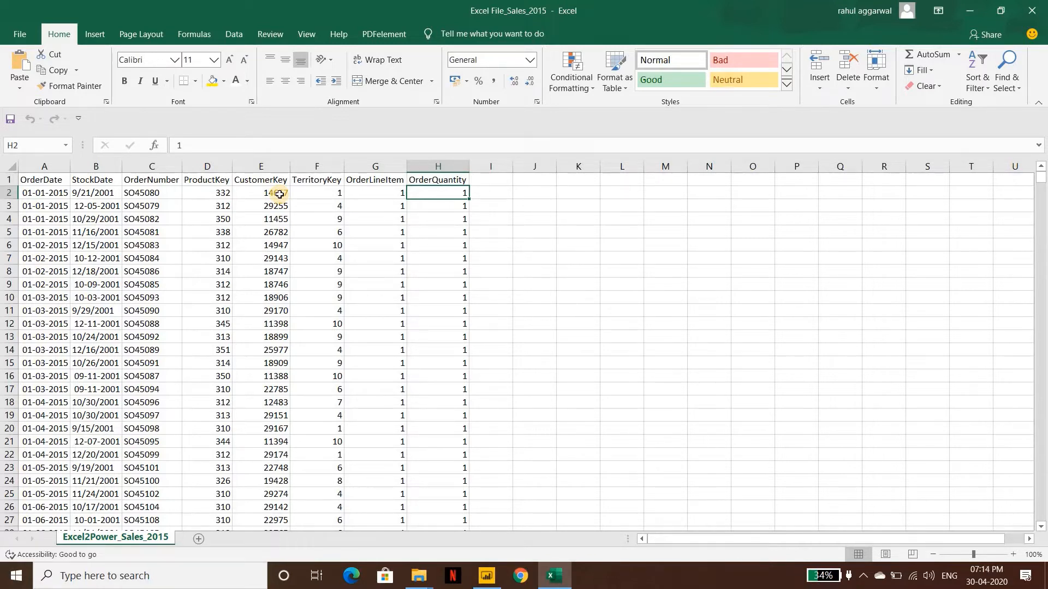
- Switch to Power BI Desktop and start a new data connection with Excel as the source type
key("alt+Tab")
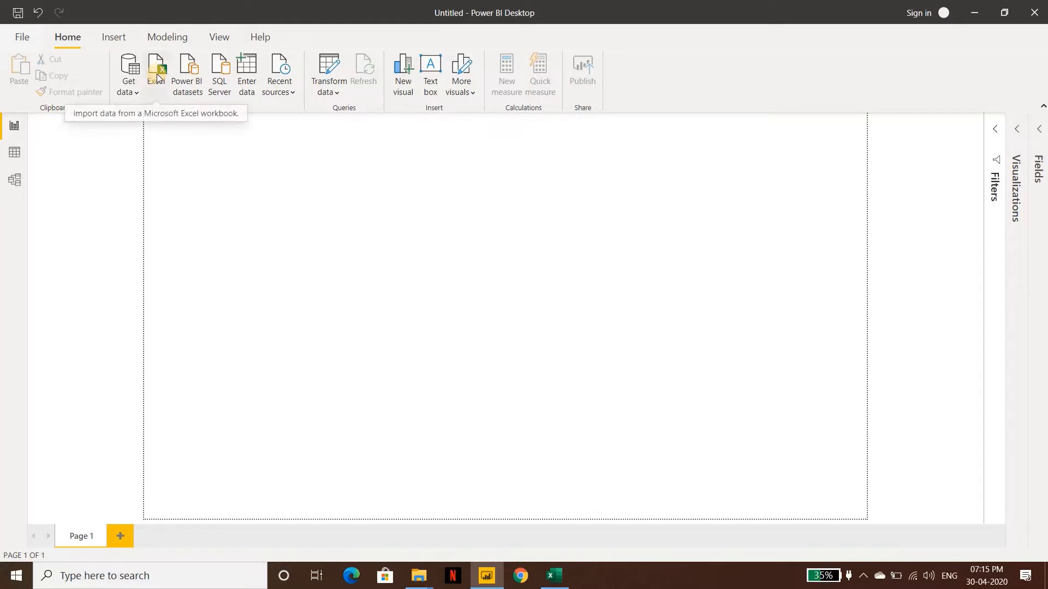
left_click(135, 94)
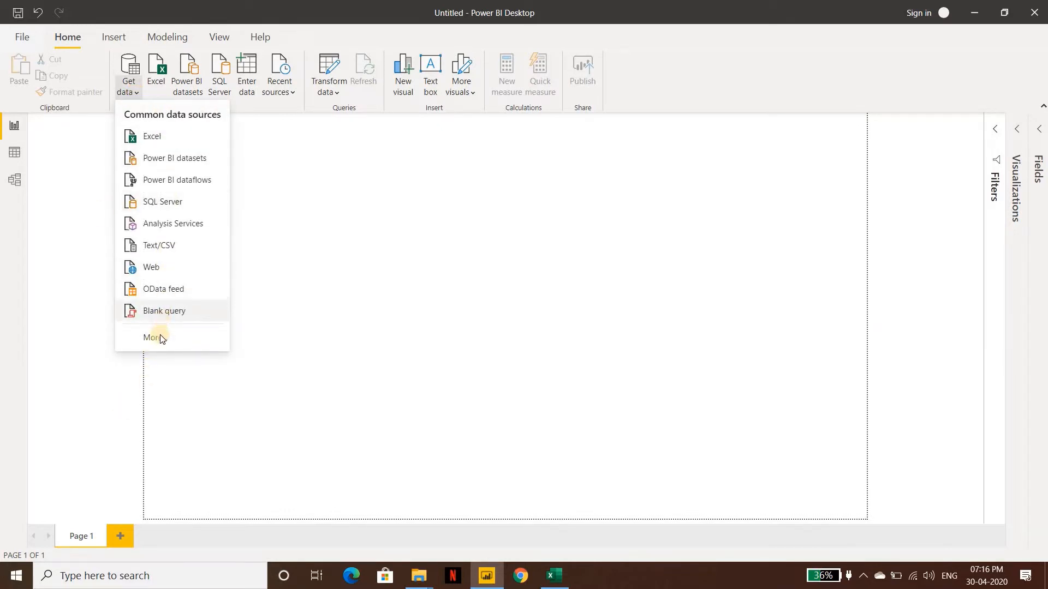
left_click(160, 338)
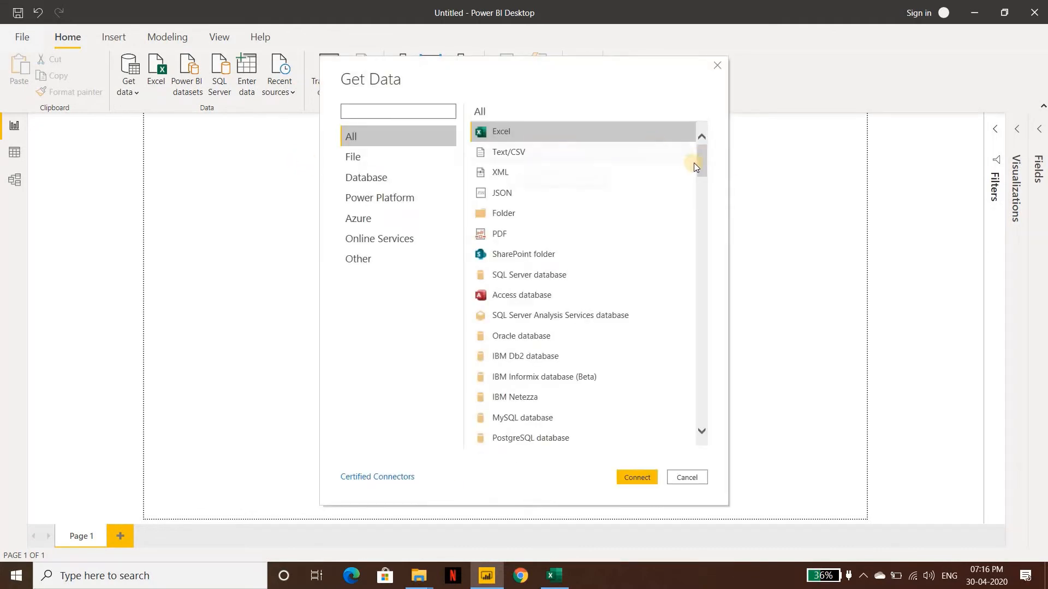
scroll(706, 180, "down", 3)
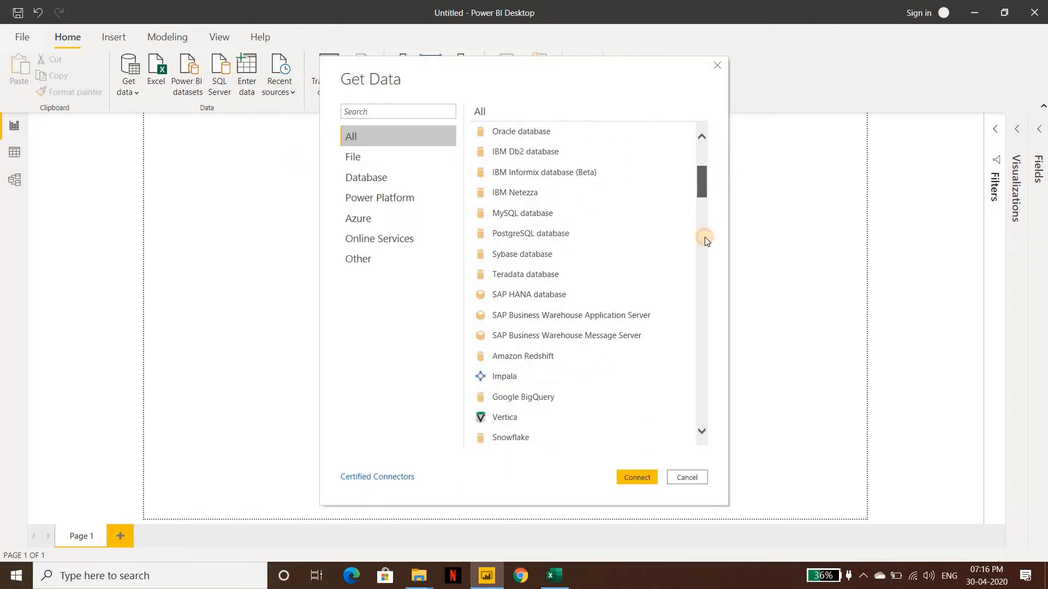
mouse_move(705, 236)
left_mouse_down()
mouse_move(714, 421)
mouse_move(724, 120)
left_mouse_up()
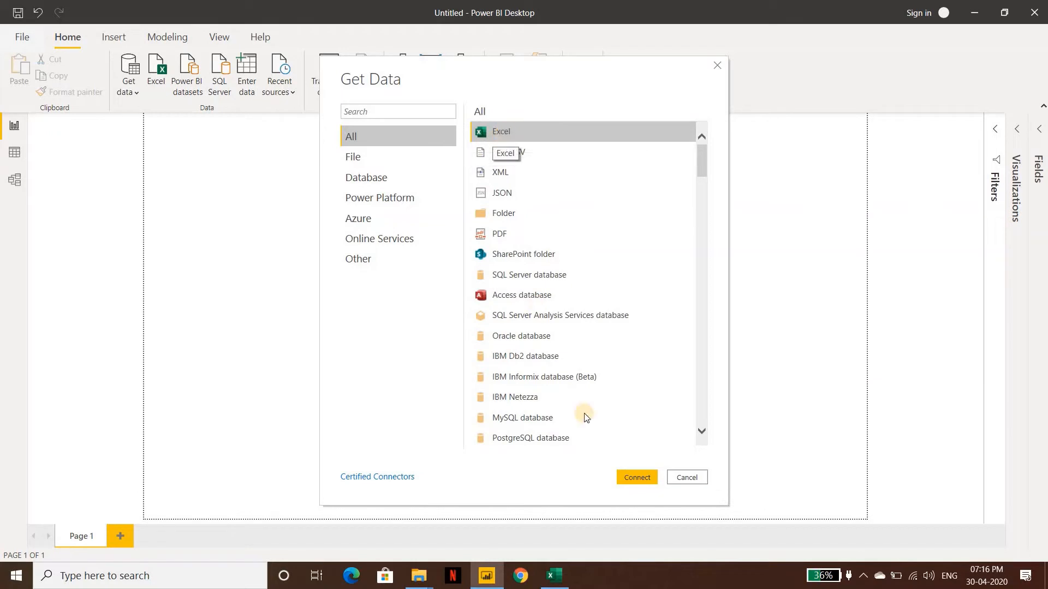
left_click(637, 478)
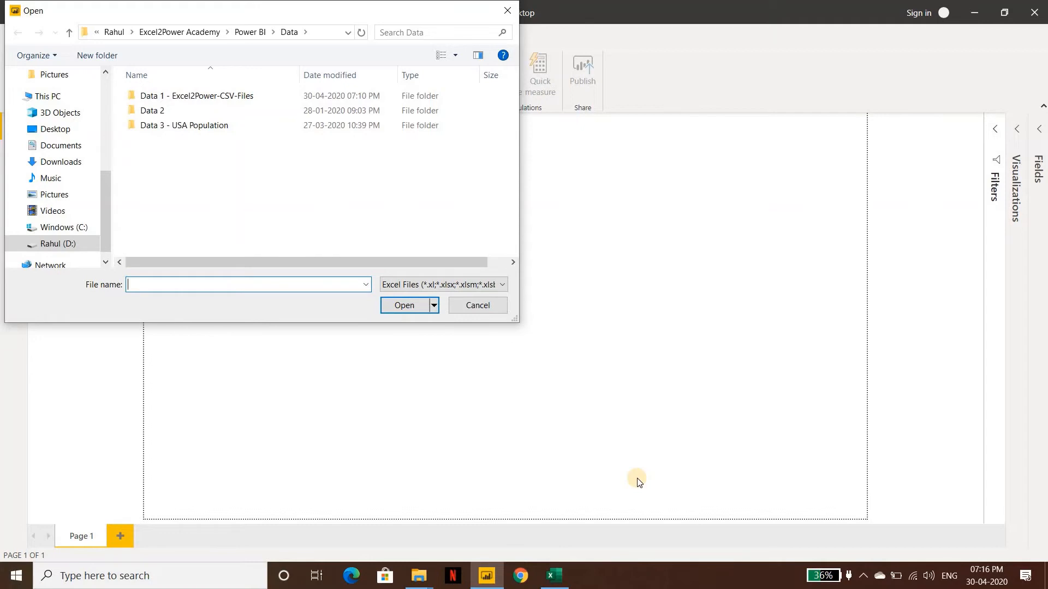
- Open the workbook Excel File_Sales_2015 from the Data 1 - Excel2Power-CSV-Files folder as the data source
double_click(192, 98)
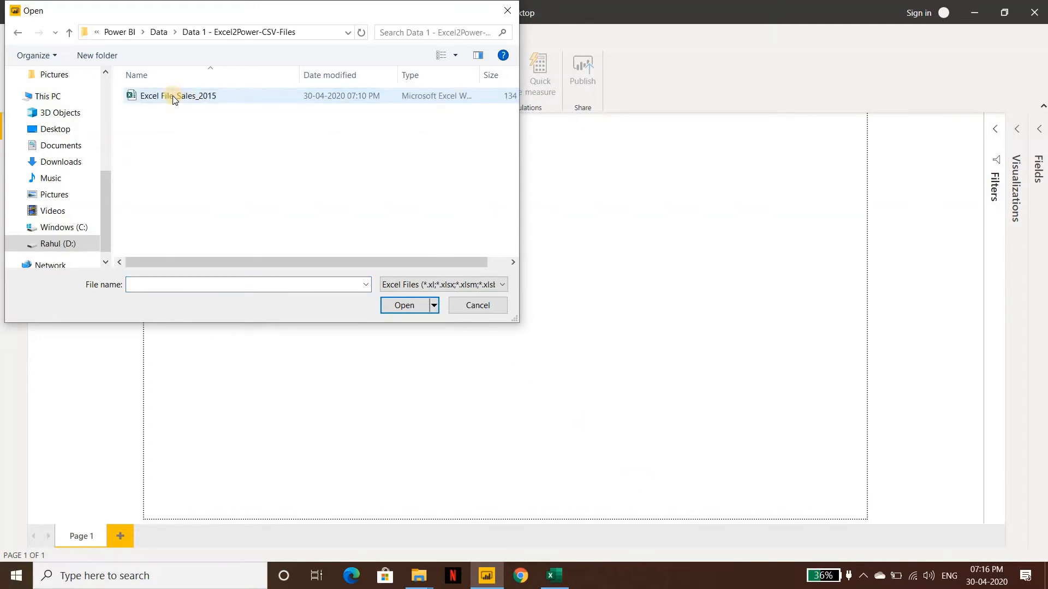
left_click(172, 96)
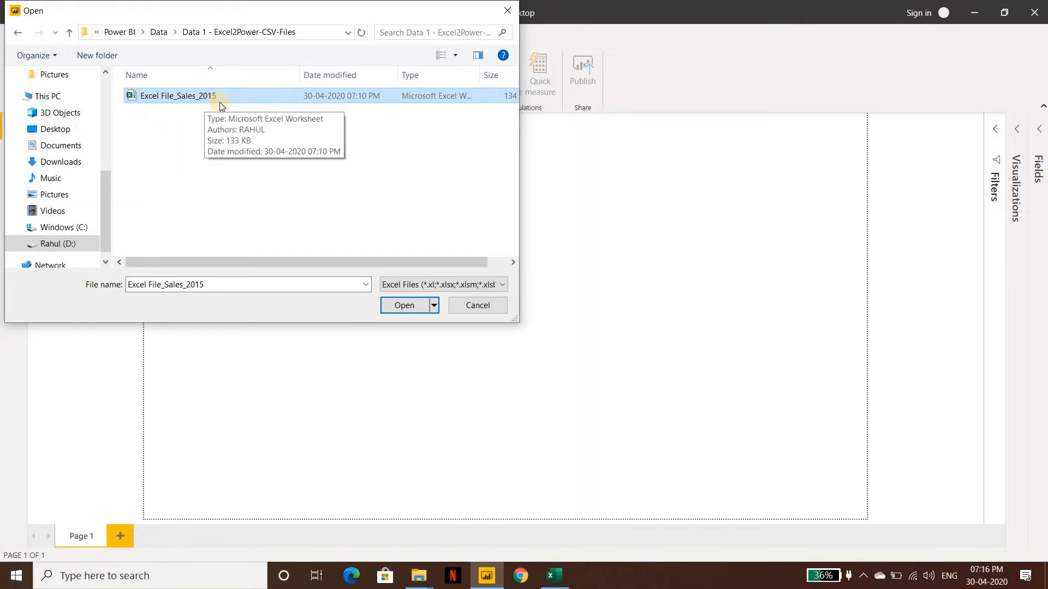
left_click(404, 306)
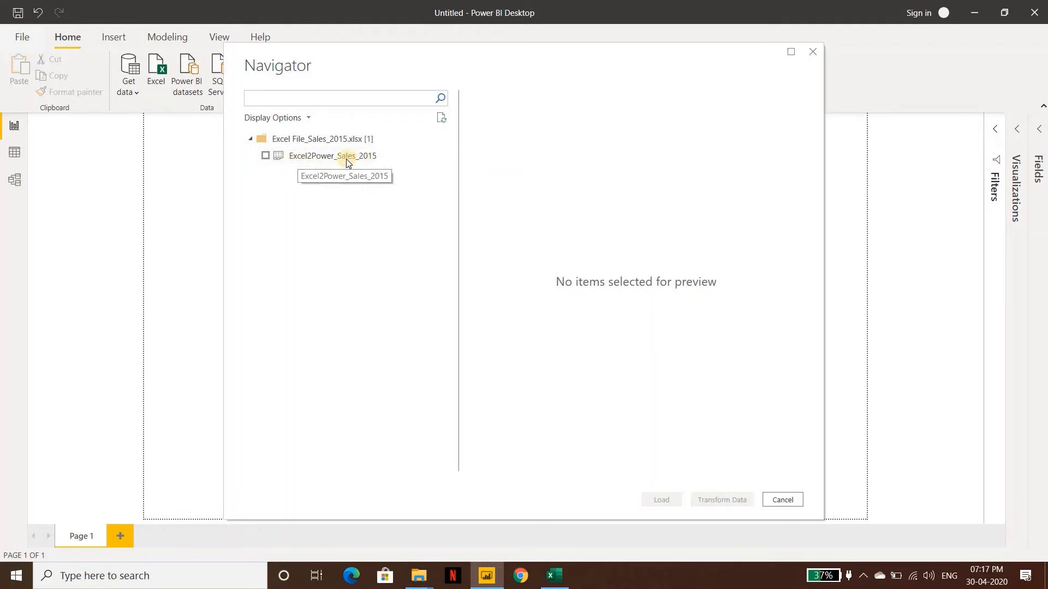
- Preview the Excel2Power_Sales_2015 sheet and load it into the report without transforming the data
left_click(302, 159)
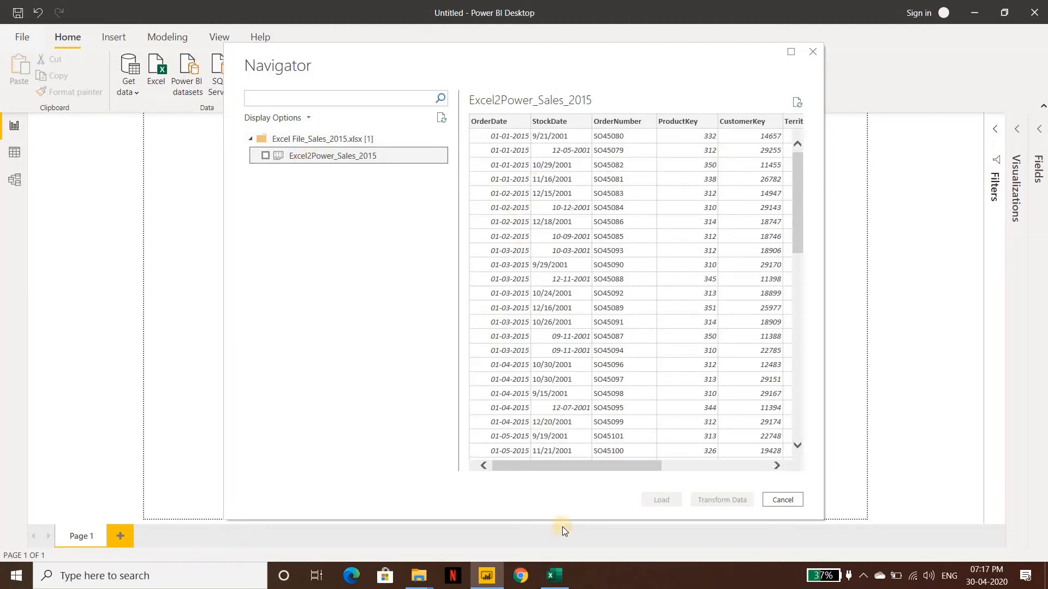
left_click_drag(533, 465, 499, 486)
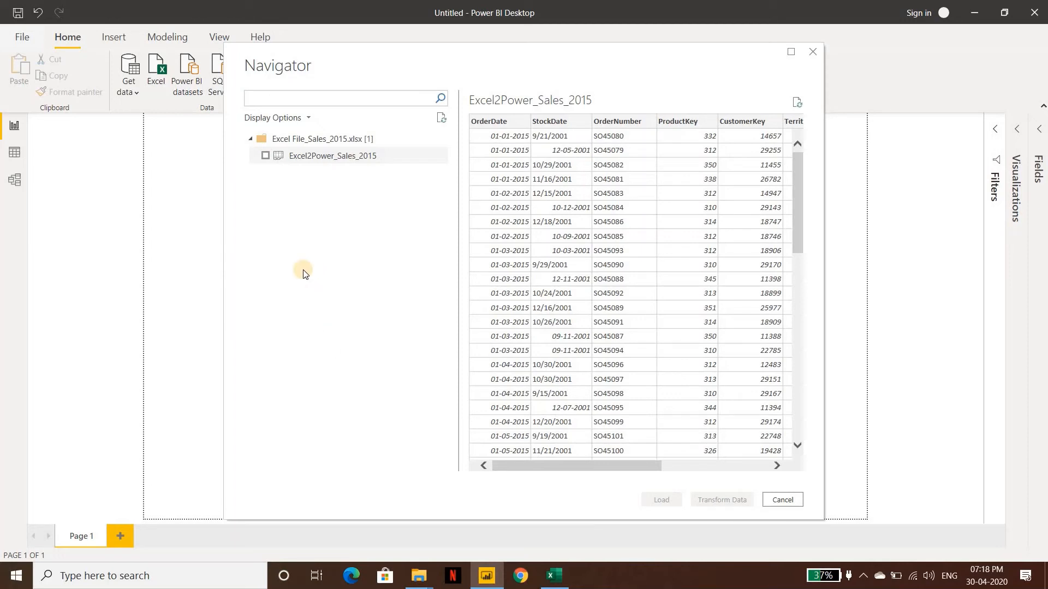
left_click(265, 157)
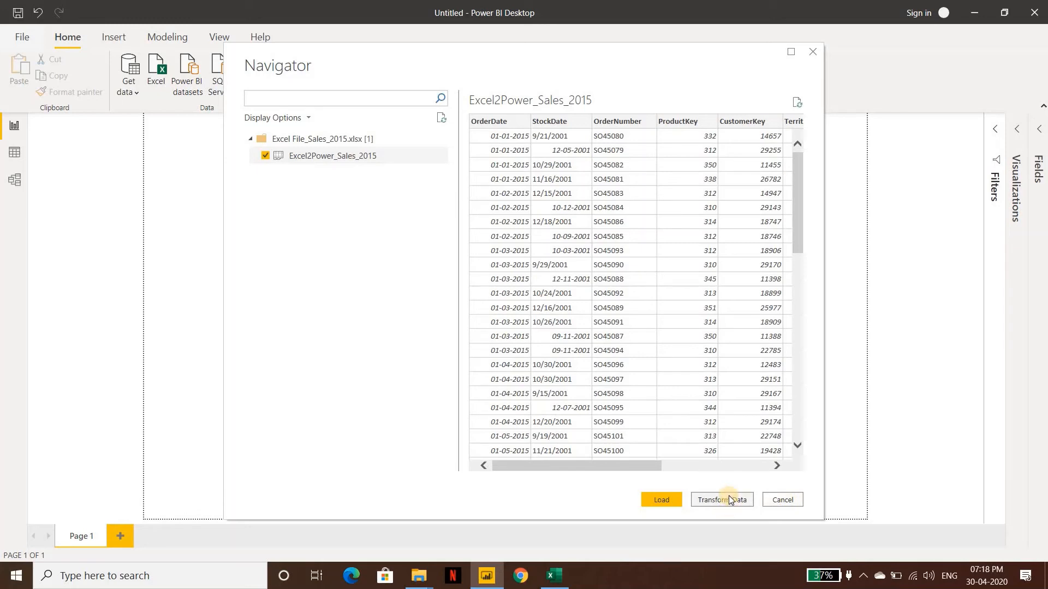
left_click(659, 498)
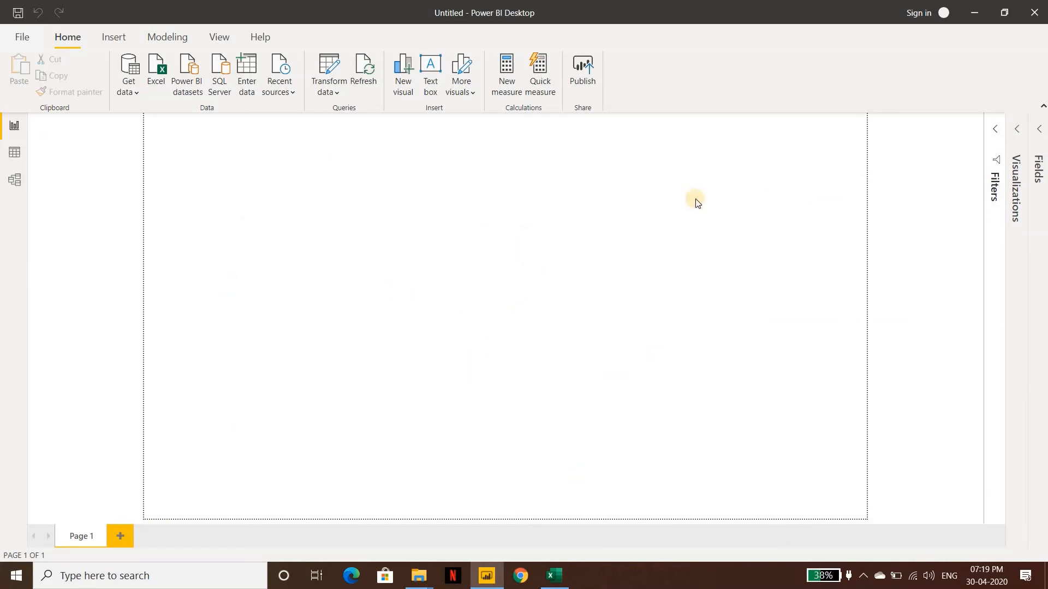
- Expand the Fields pane and widen it enough to show the full table and field names
left_click(1039, 131)
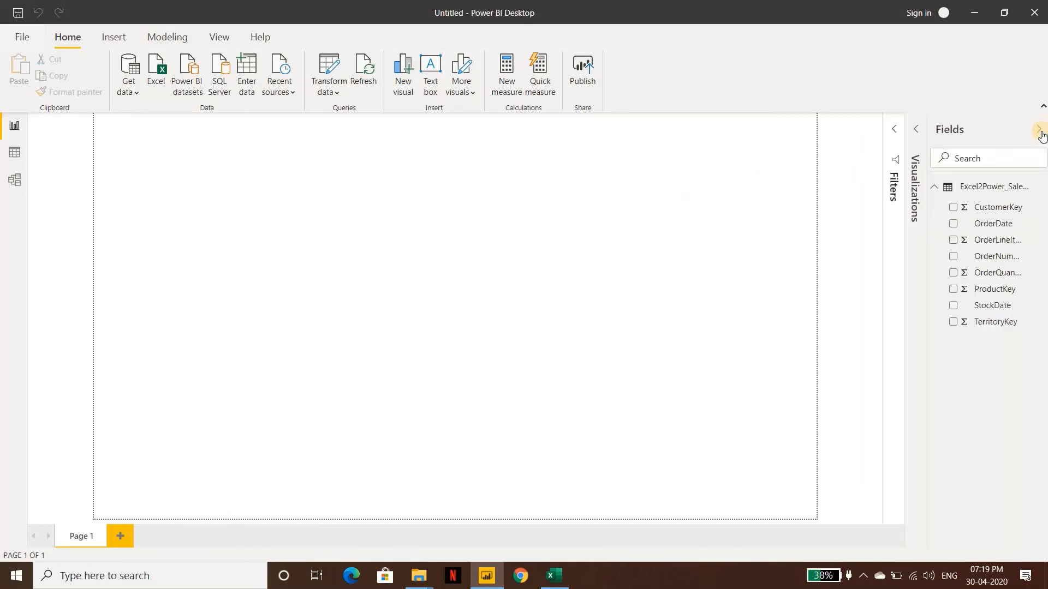
left_click_drag(926, 236, 832, 249)
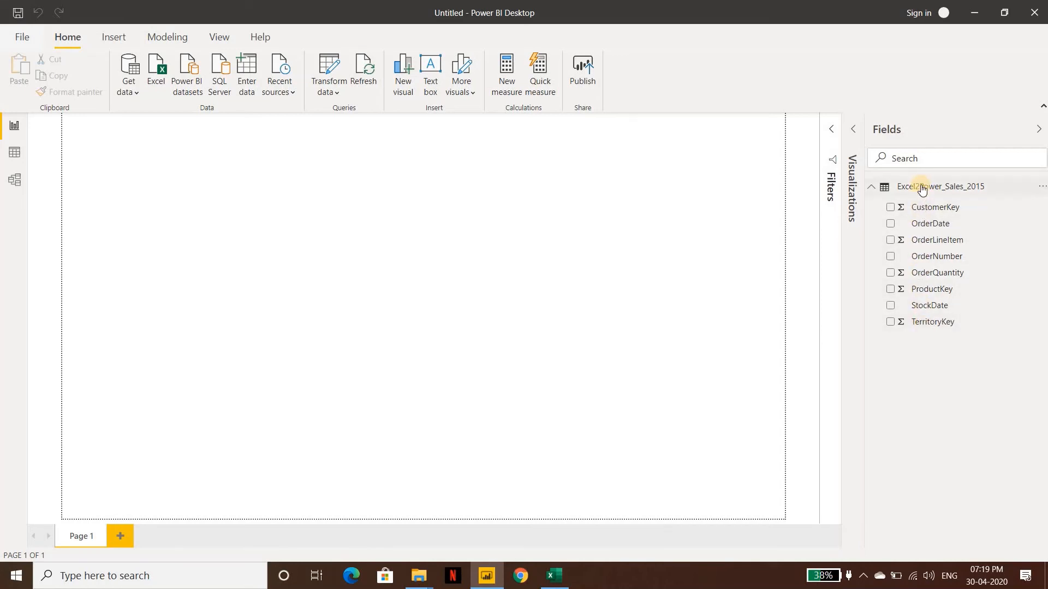
mouse_move(922, 189)
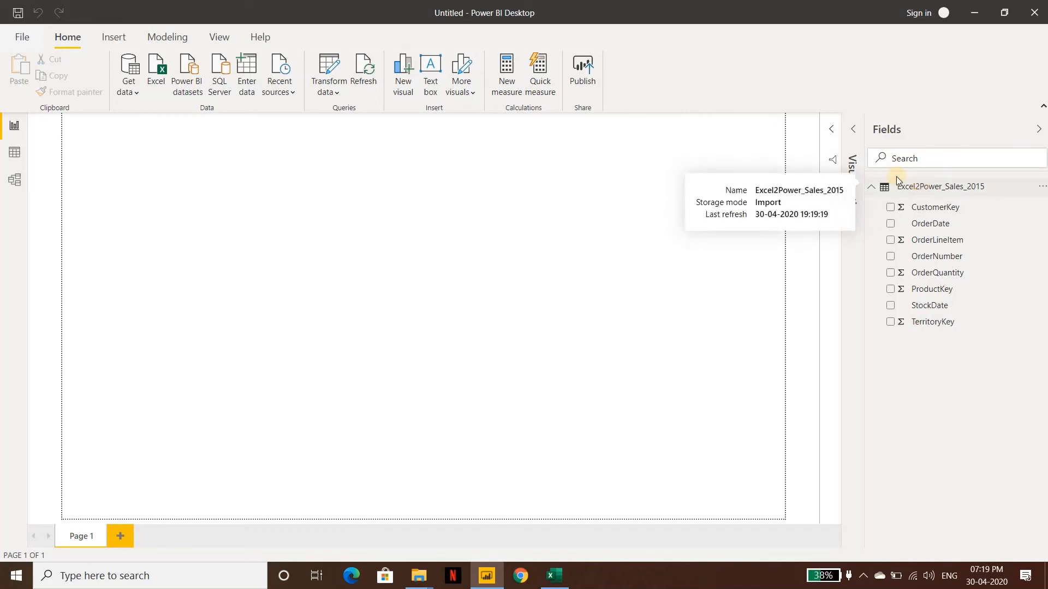
- Switch to Excel, select the header cells OrderDate through OrderQuantity to compare them with the loaded fields, and return to Power BI Desktop
left_click(556, 579)
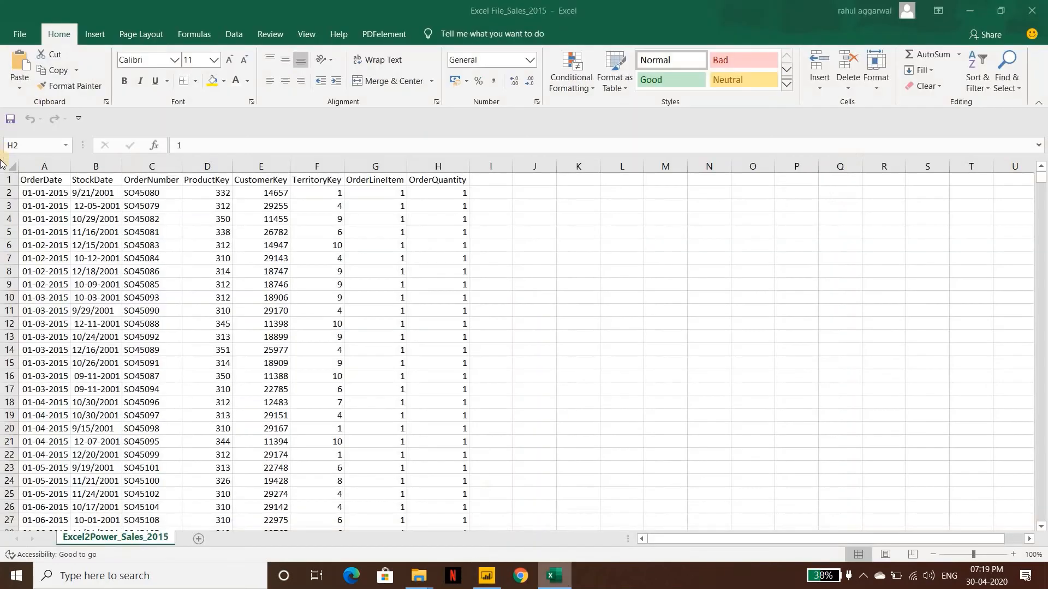
left_click(32, 184)
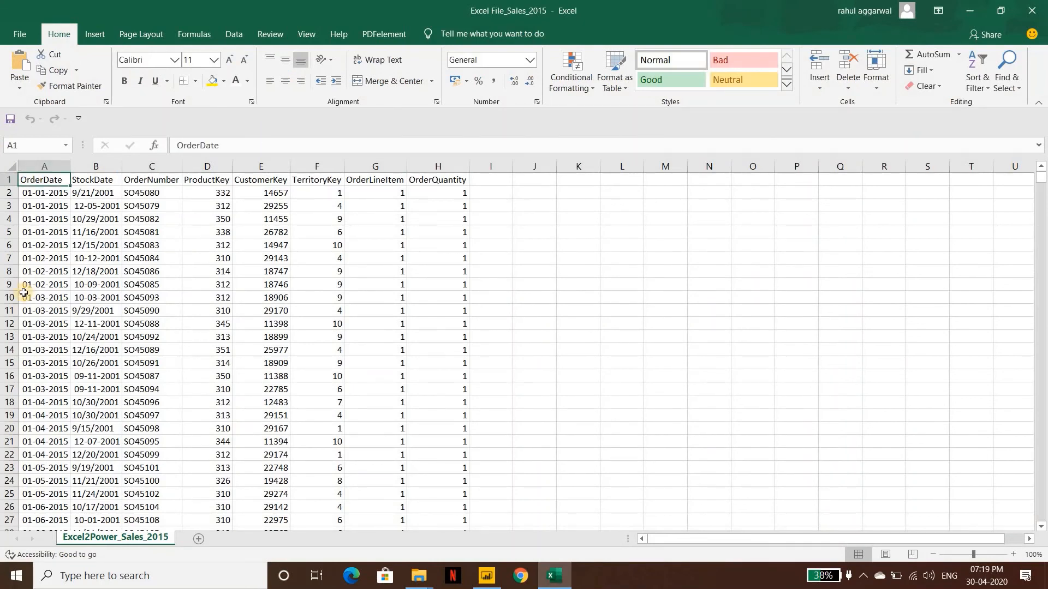
key("ctrl+shift+Right")
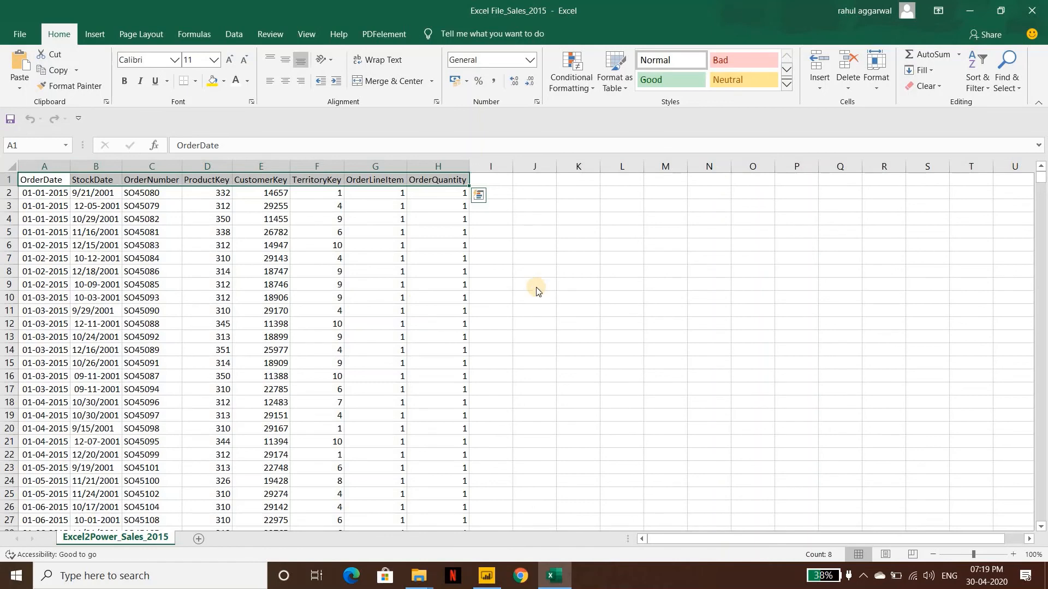
key("alt+Tab")
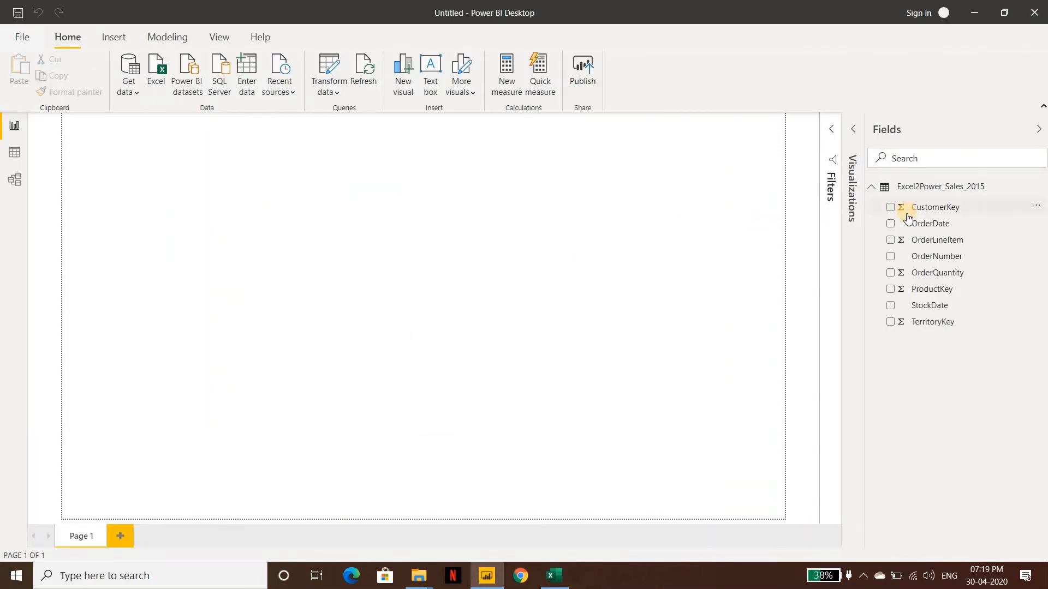